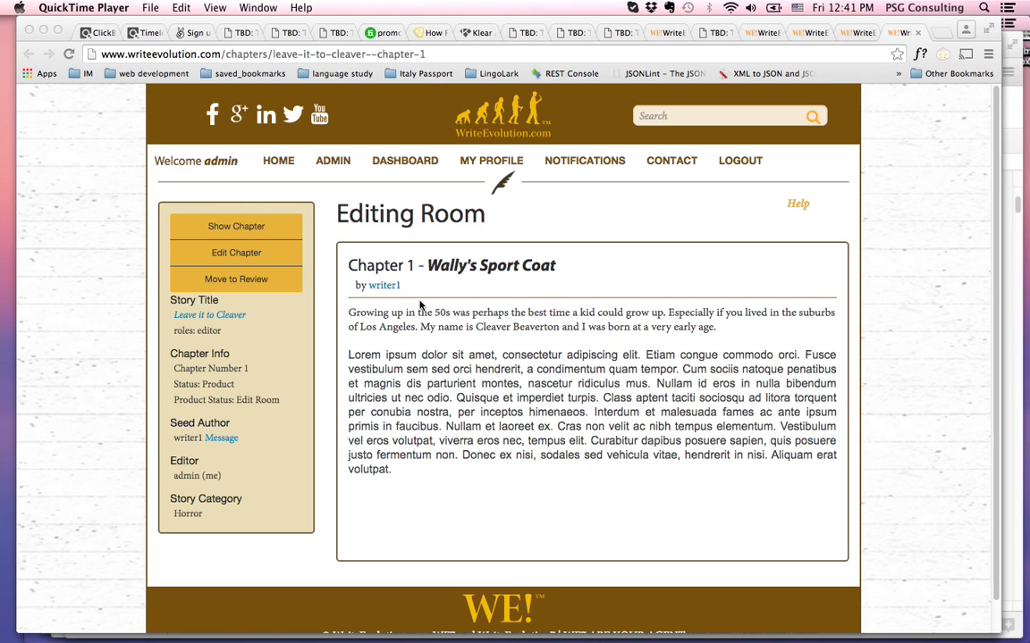
Switch to the edit page of Leave it to Cleaver chapter 1, reload it and look over the whole editor
click(854, 32)
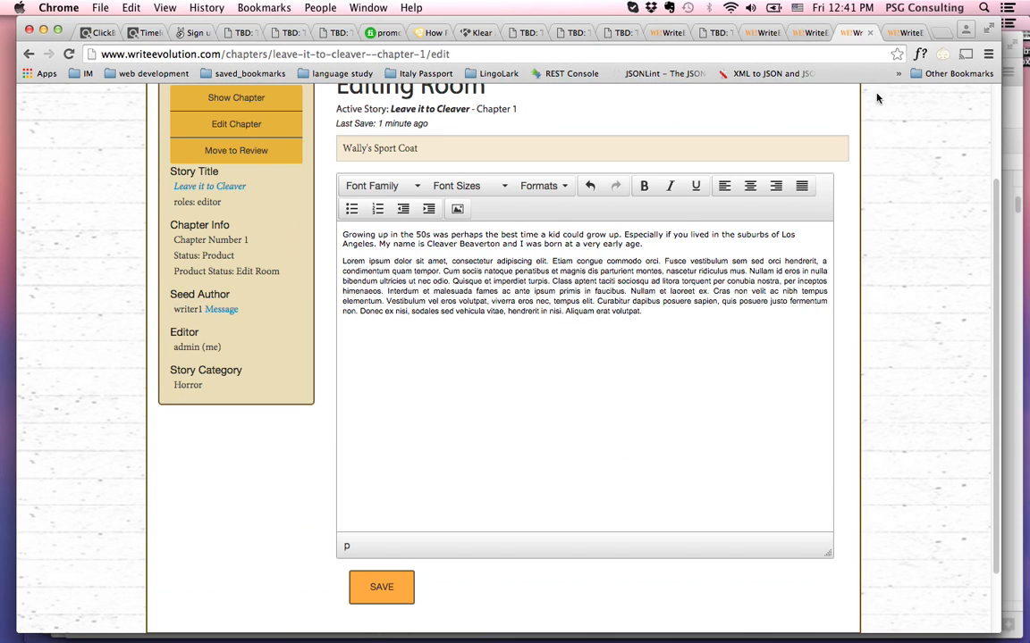
click(987, 121)
drag(987, 120, 987, 101)
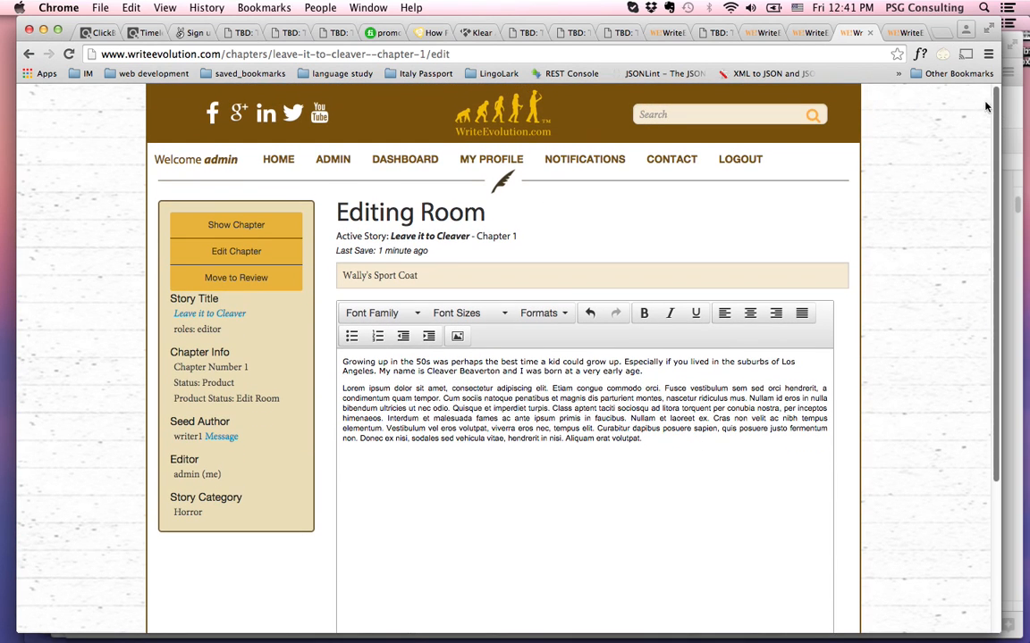
click(68, 54)
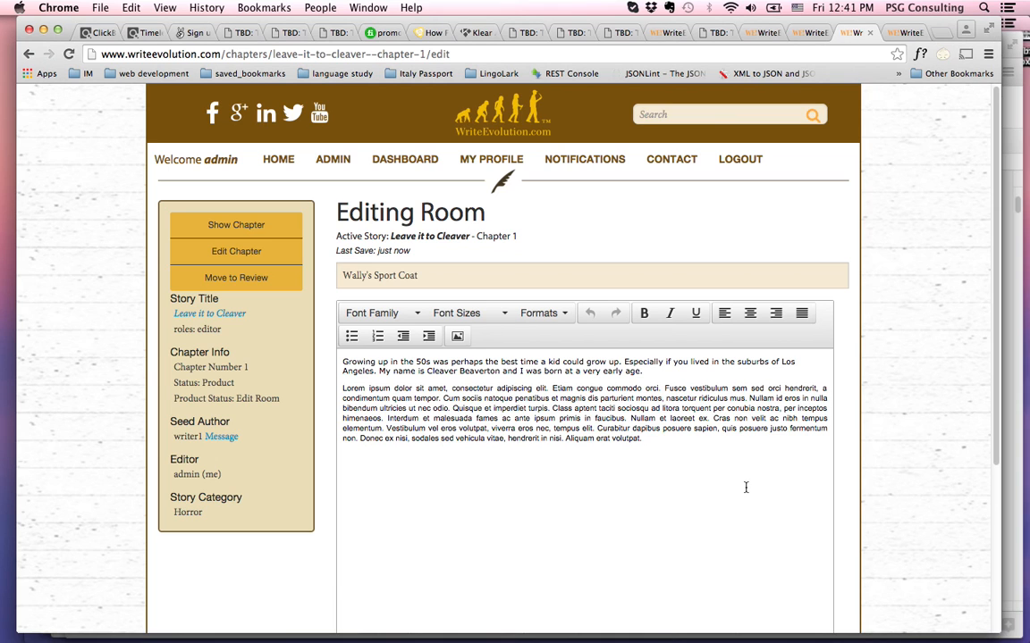
drag(993, 395, 999, 566)
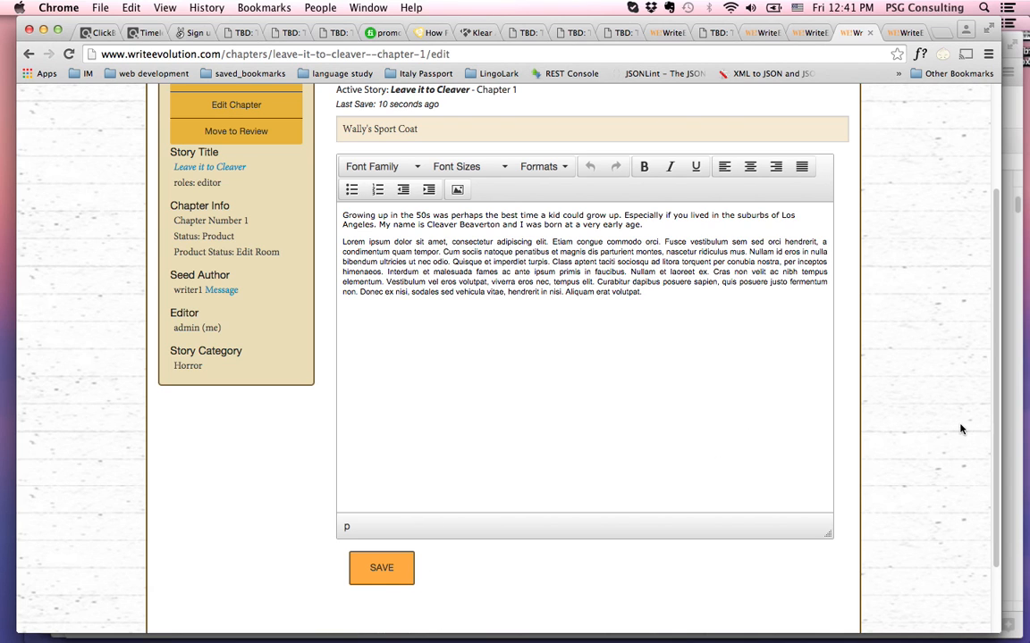
drag(992, 419, 983, 361)
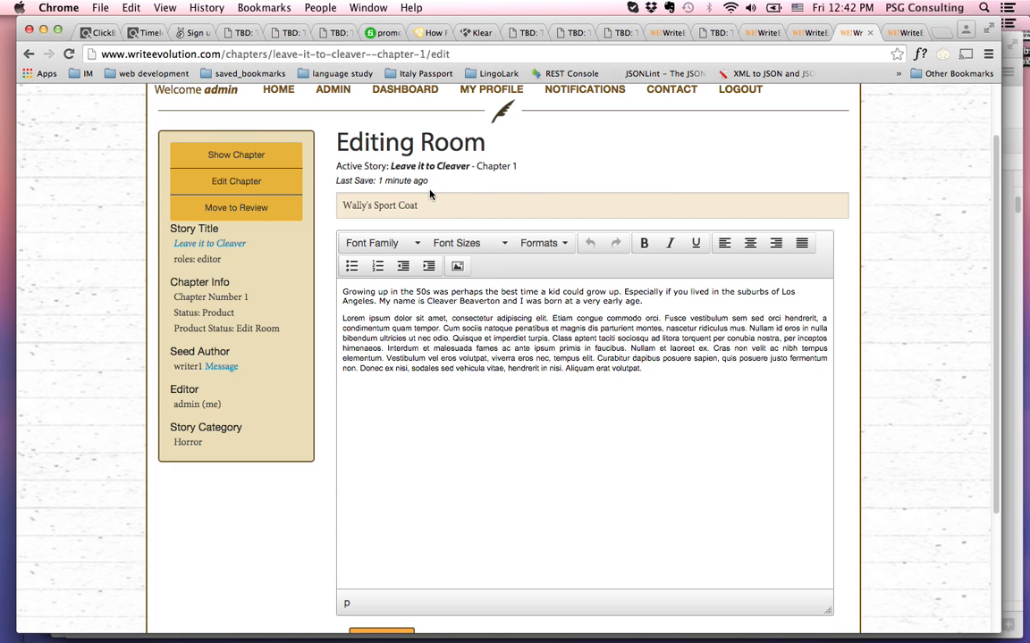
Refresh the read-only view of chapter 1 to check its saved content, and return to the chapter editor
key(super+alt+Right)
key(super+r)
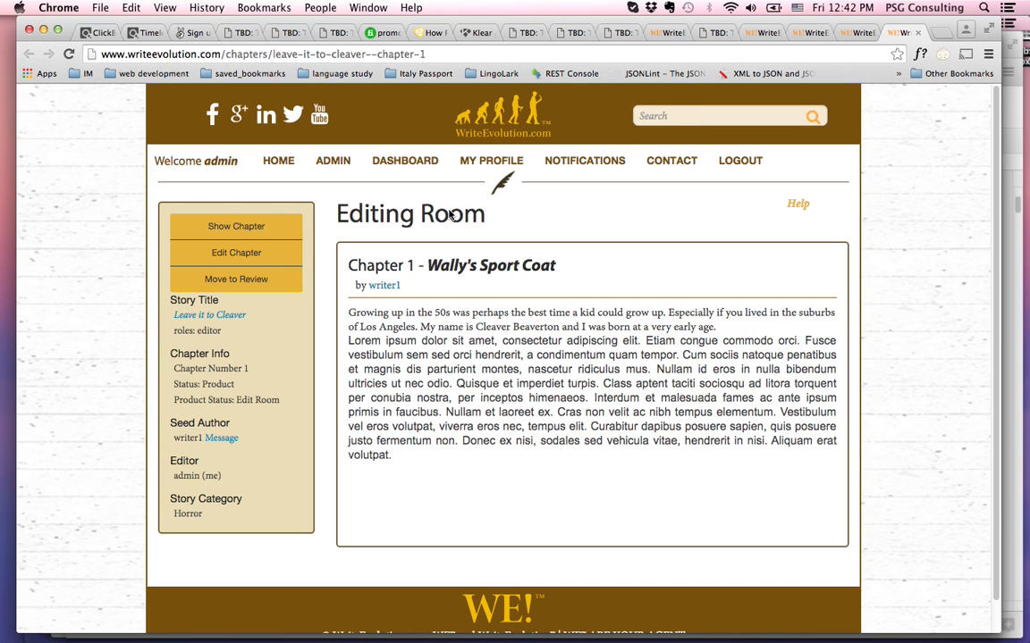
key(super+alt+Left)
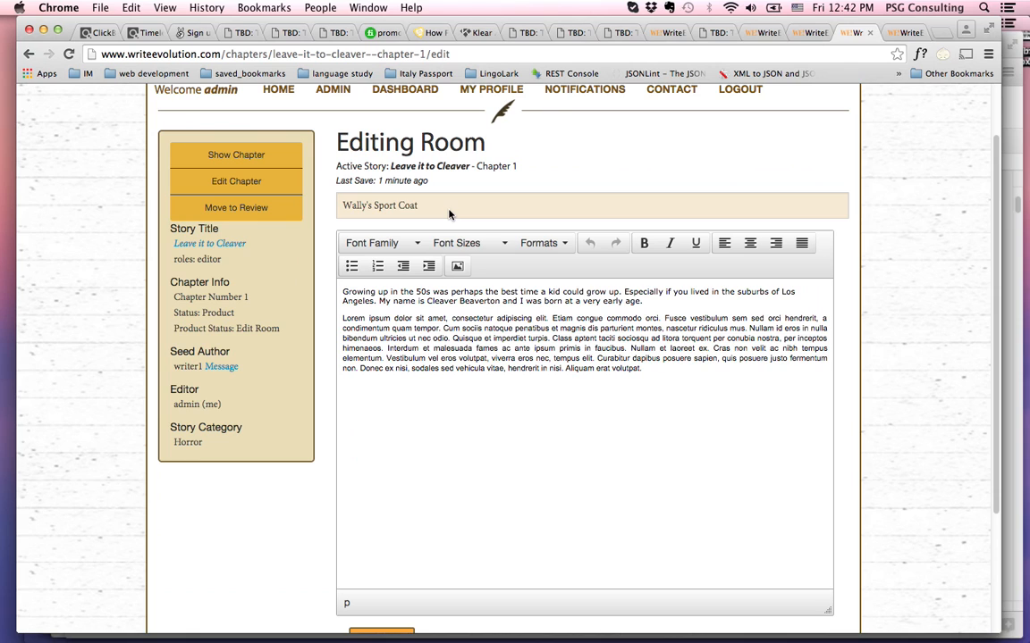
Duplicate the Lorem ipsum paragraph by pasting a copy of it below the original
drag(653, 364, 344, 320)
key(super+c)
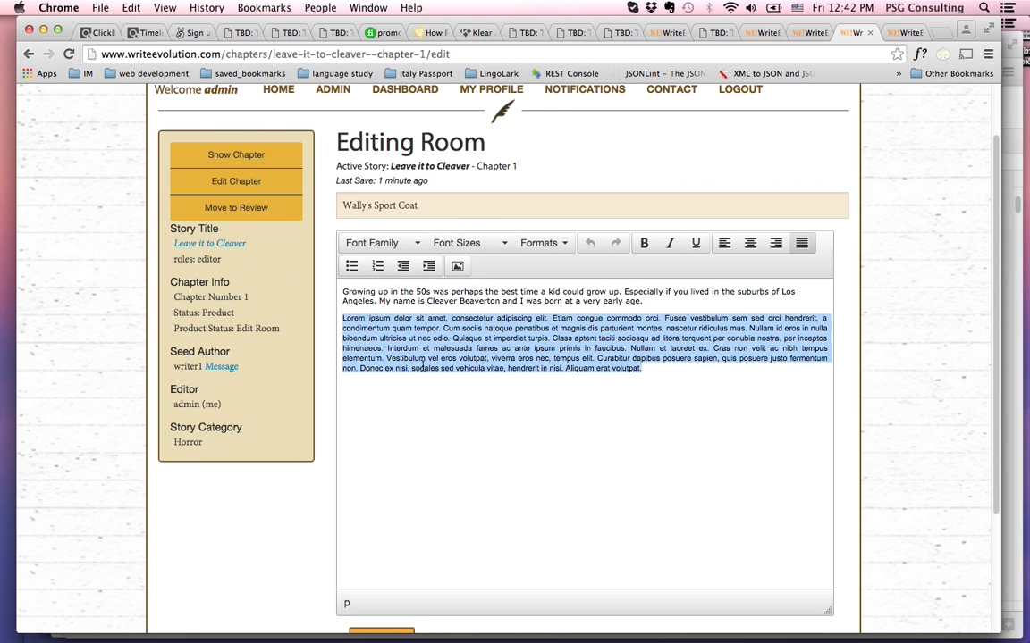
click(653, 376)
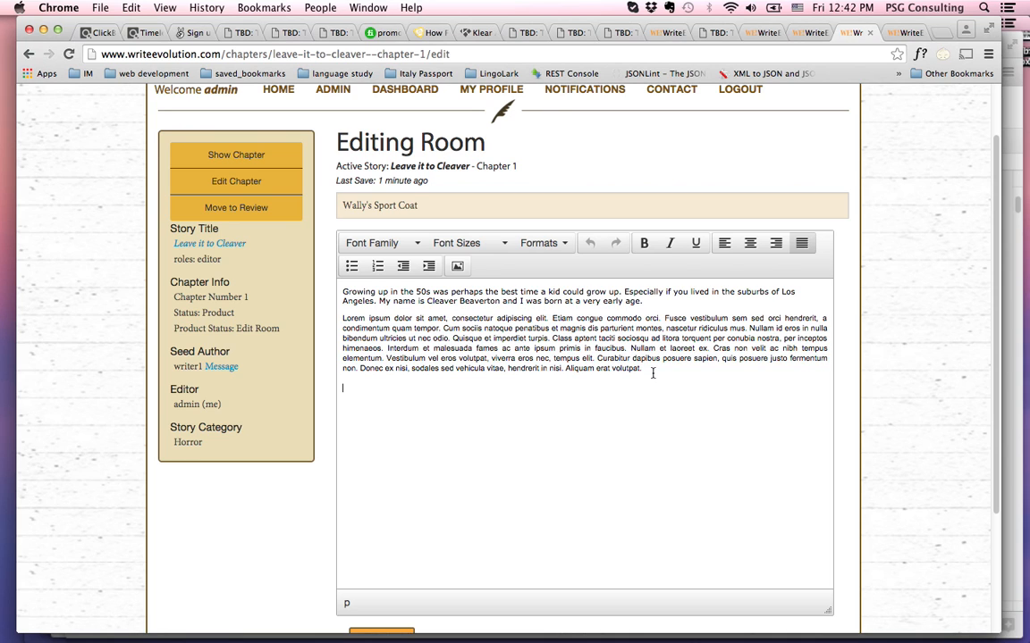
key(super+v)
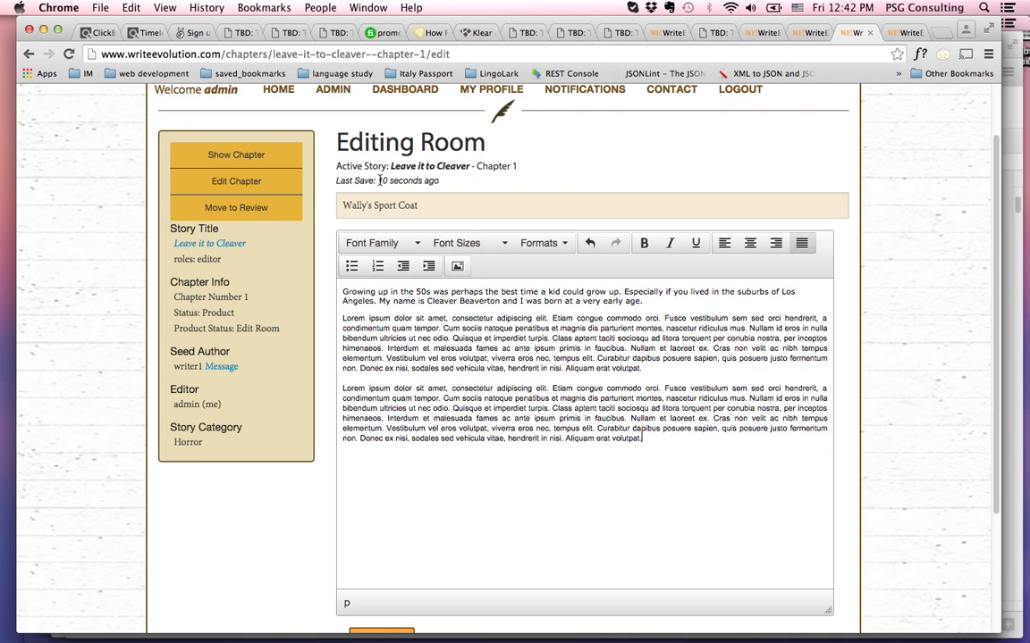
Add a new line reading "I made an edit." after the opening paragraph
click(657, 302)
key(Return)
text(I made an edit.)
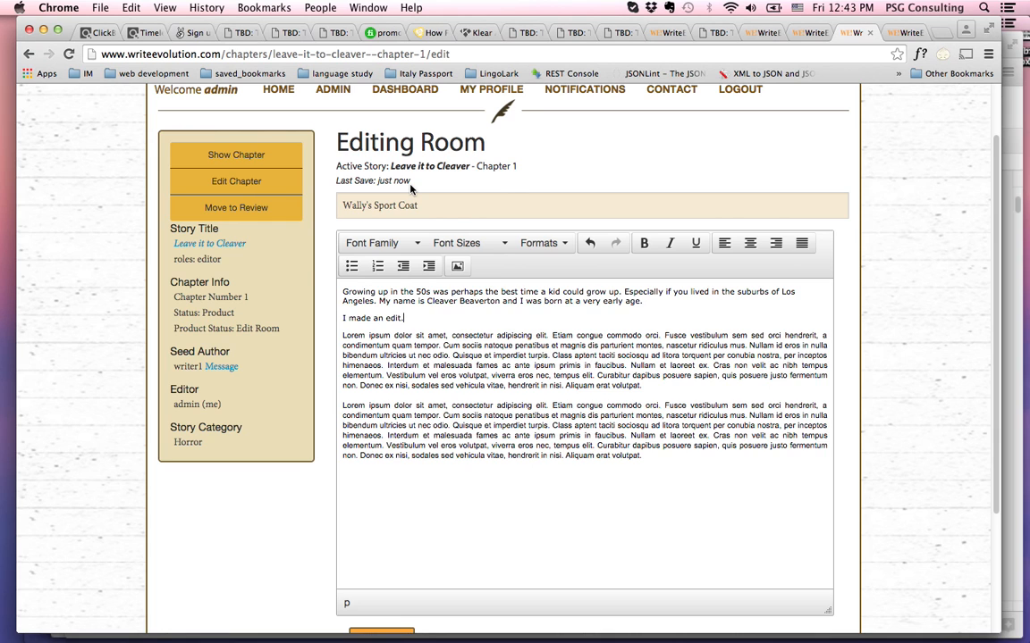
Refresh the read-only chapter view to check for the autosaved edit, and go back to the editor
key(ctrl+Tab)
key(super+r)
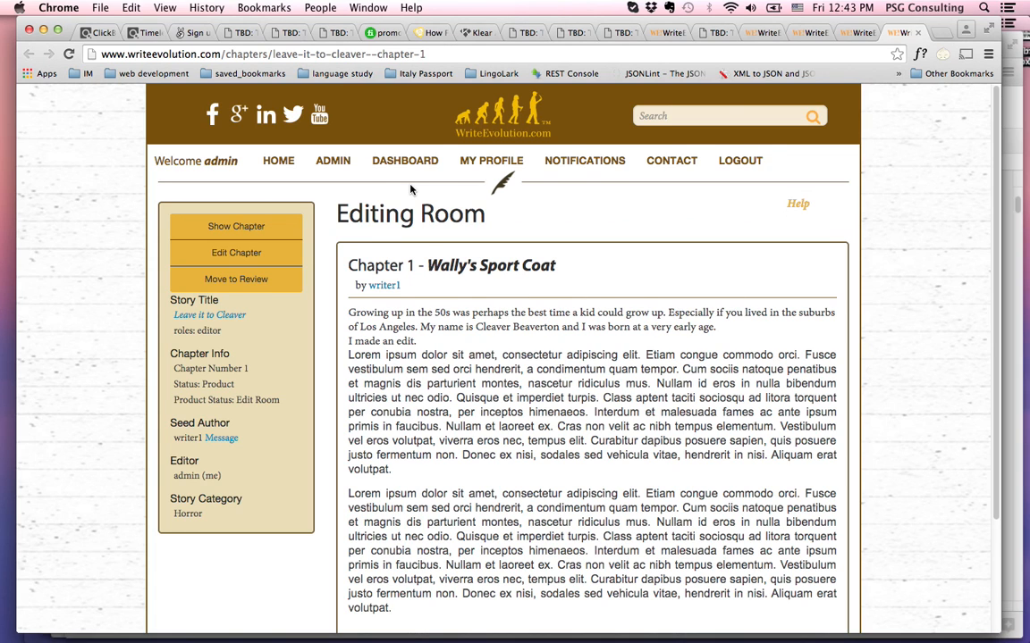
key(ctrl+shift+Tab)
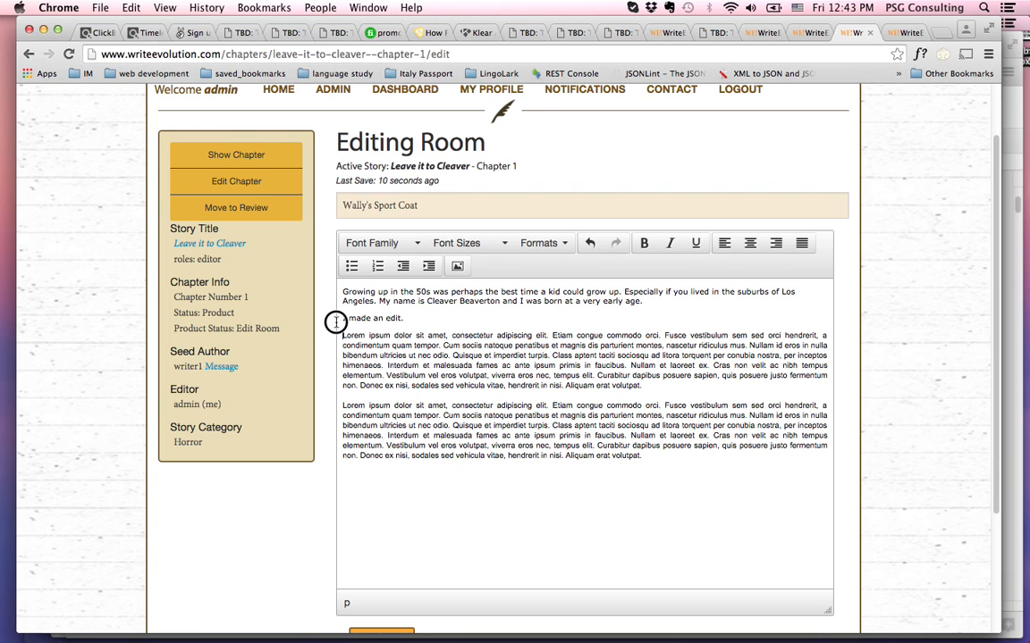
Add the line "Do manual edit" below "I made an edit.", save the chapter manually and check the refreshed chapter view
click(413, 314)
key(Return)
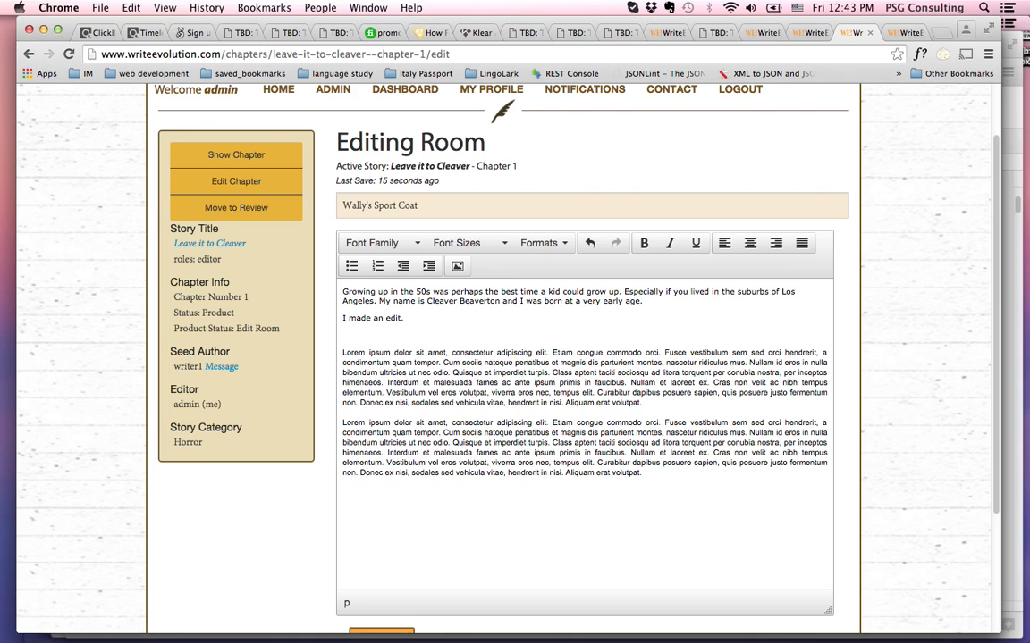
text(Do manual edit)
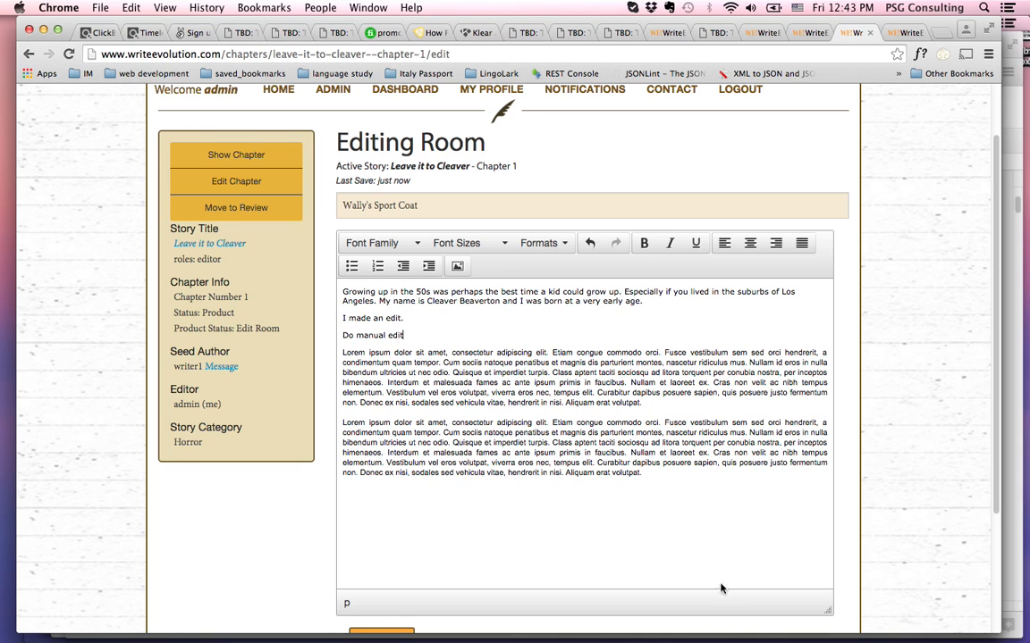
scroll(994, 482, down, 1)
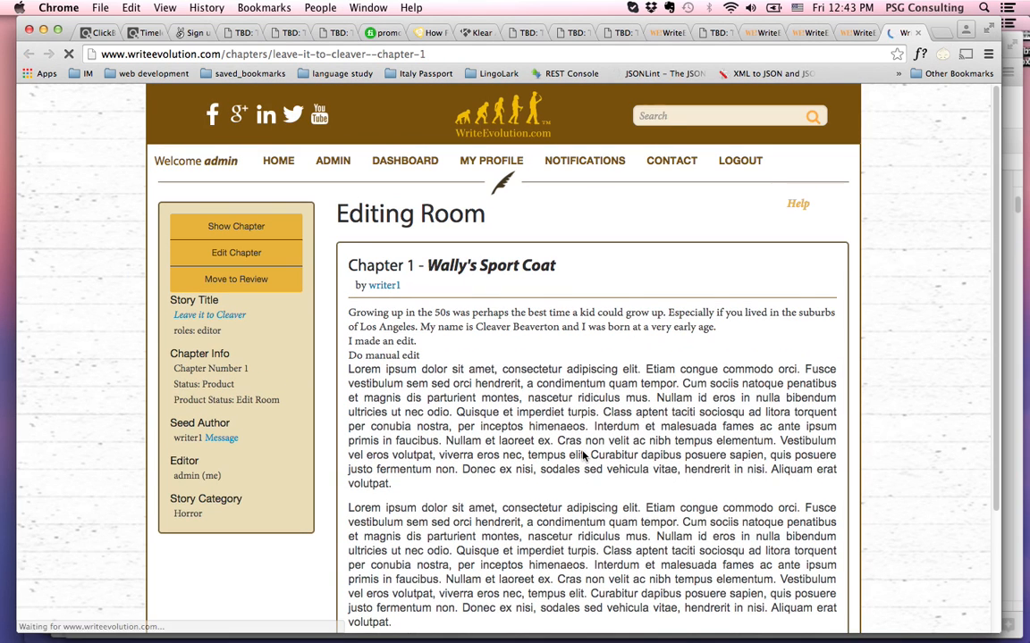
key(super+alt+Left)
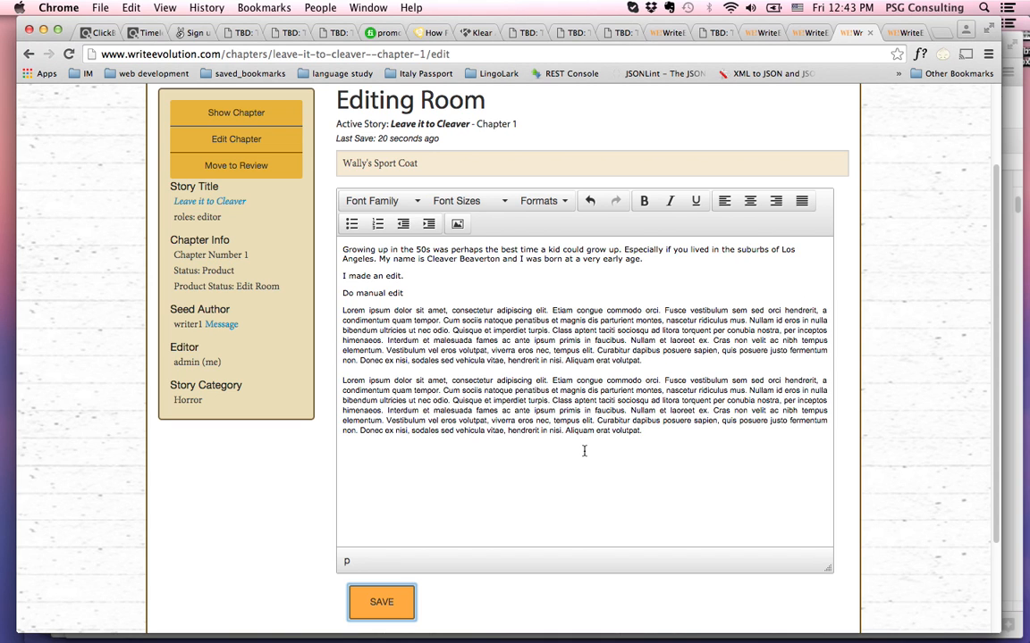
Bring up the San Francisco draft's dashboard and examine which draft versions can be selected
key(ctrl+shift+Tab)
key(ctrl+shift+Tab)
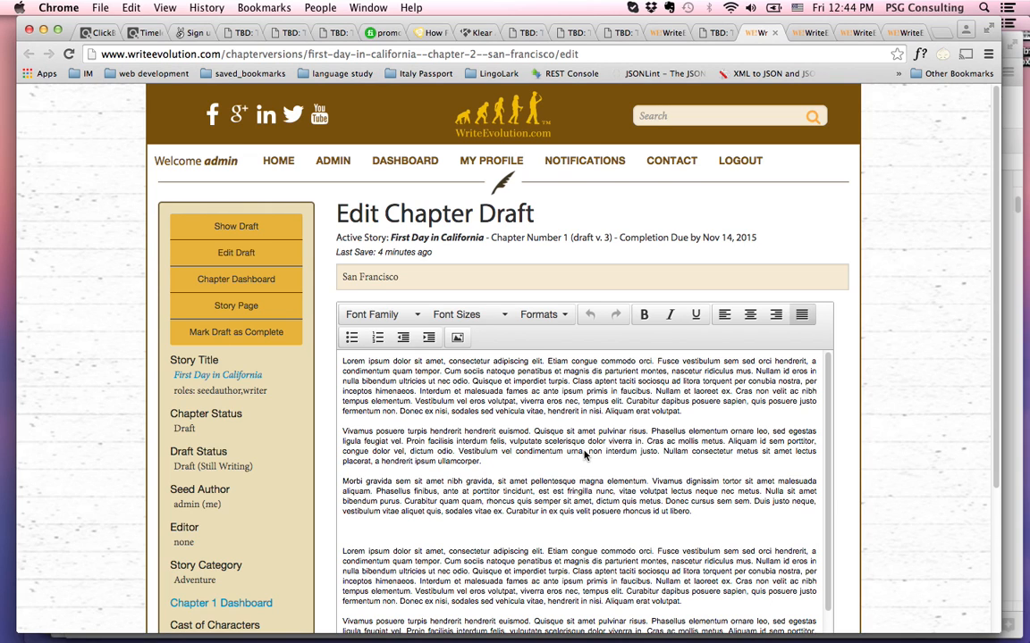
key(super+alt+Right)
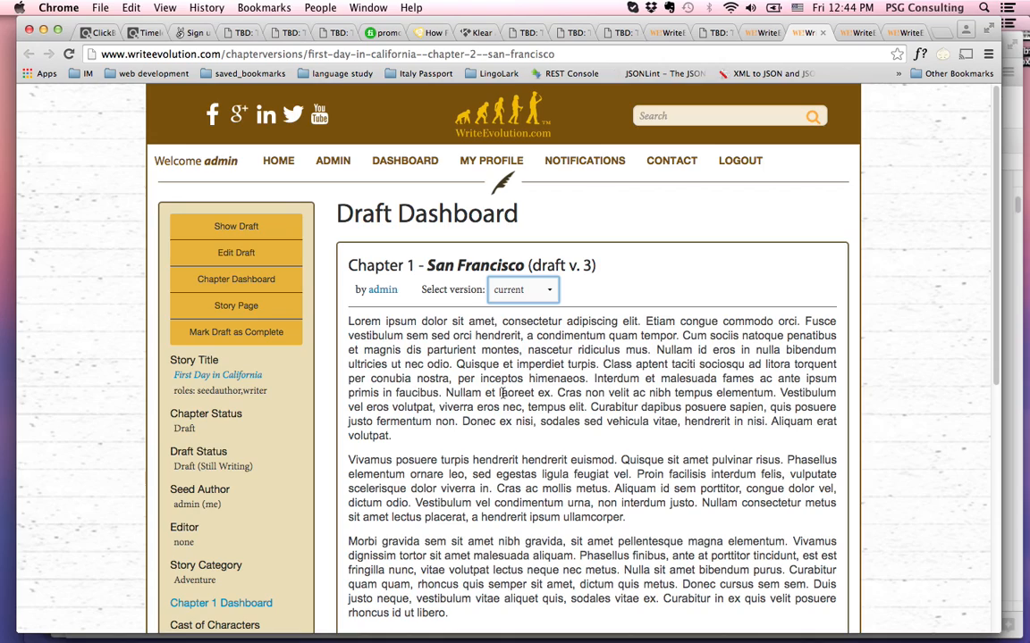
drag(996, 327, 974, 356)
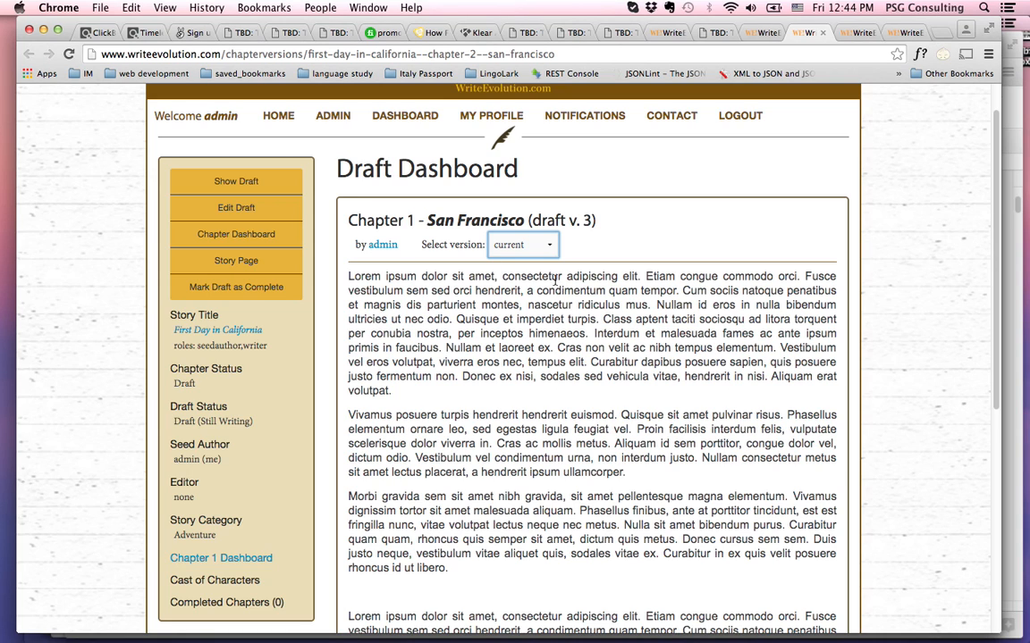
click(542, 253)
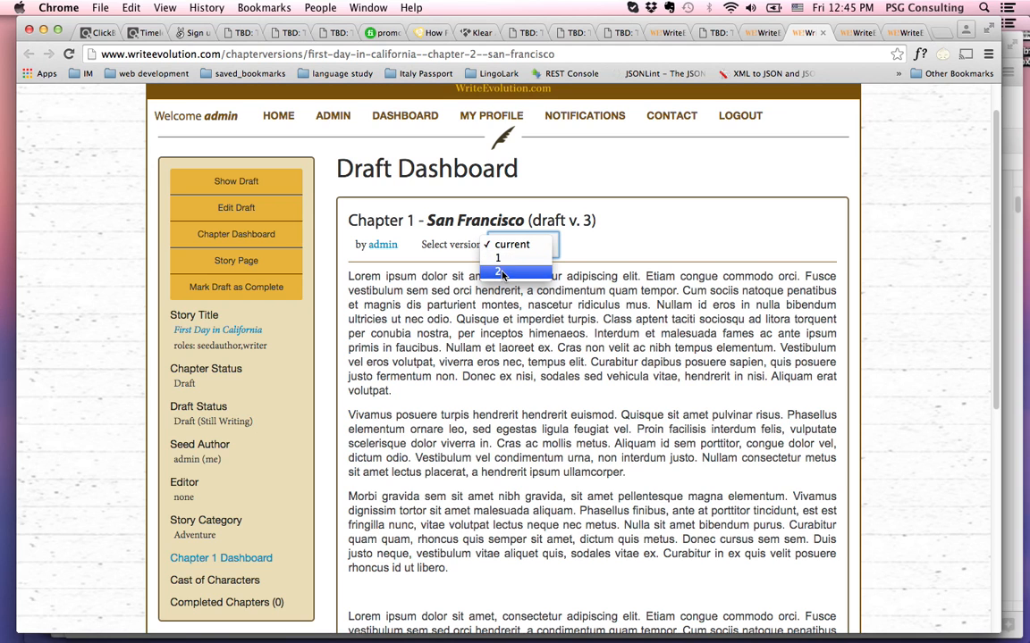
click(549, 308)
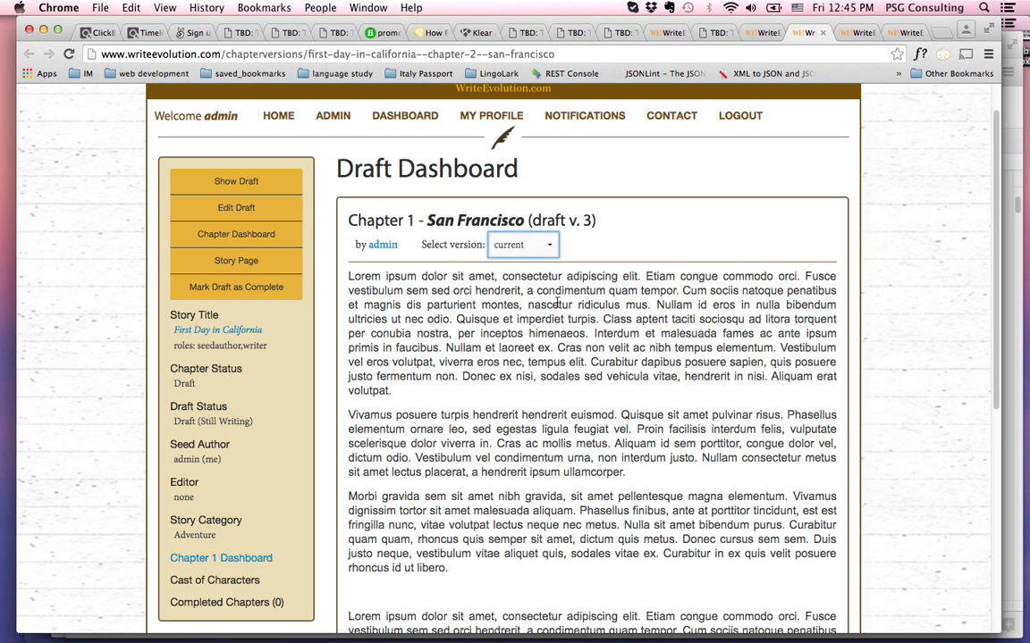
Return to the draft's edit page, refresh it and change the chapter title to "San Francisco Nights"
key(super+alt+Left)
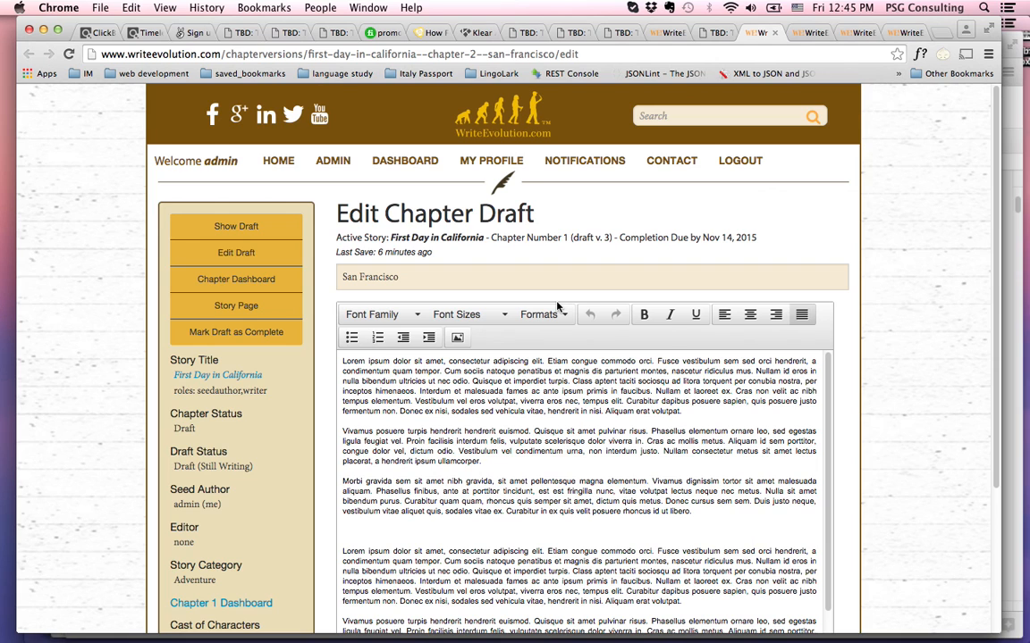
key(super+r)
click(546, 279)
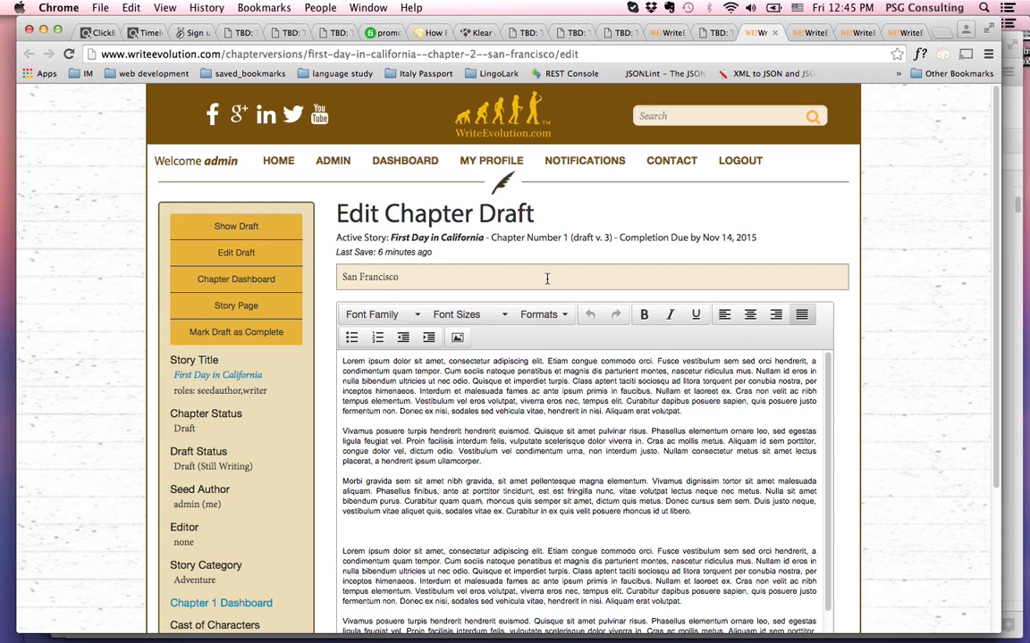
text(Nights)
key(Tab)
Insert the opening line "It was a full moon, etc etc." above the body text and archive the draft
key(Return)
click(342, 361)
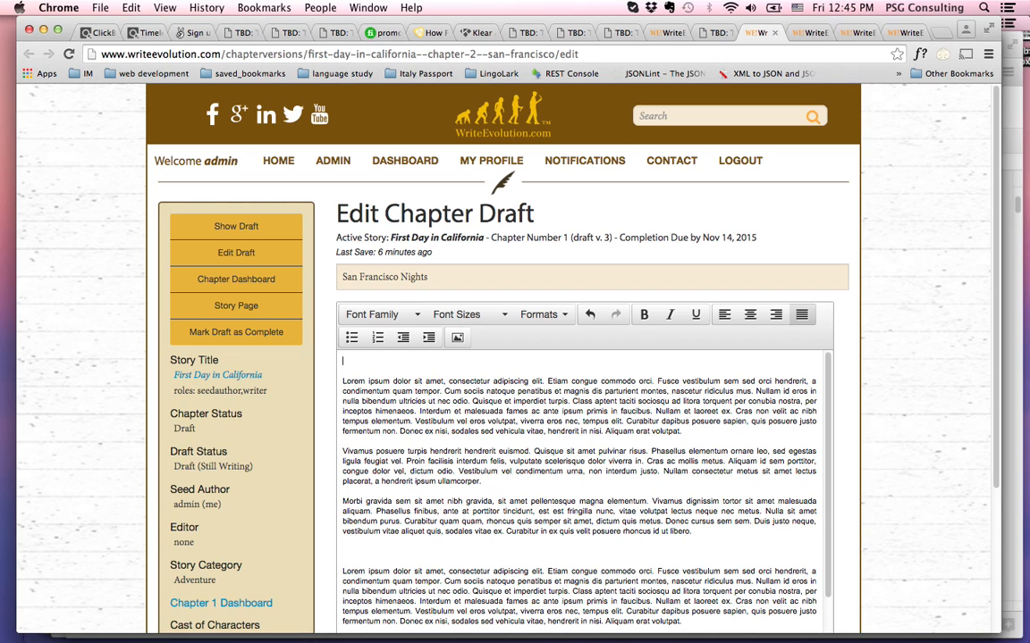
text(It was a full moon, etc etc.)
drag(996, 384, 984, 519)
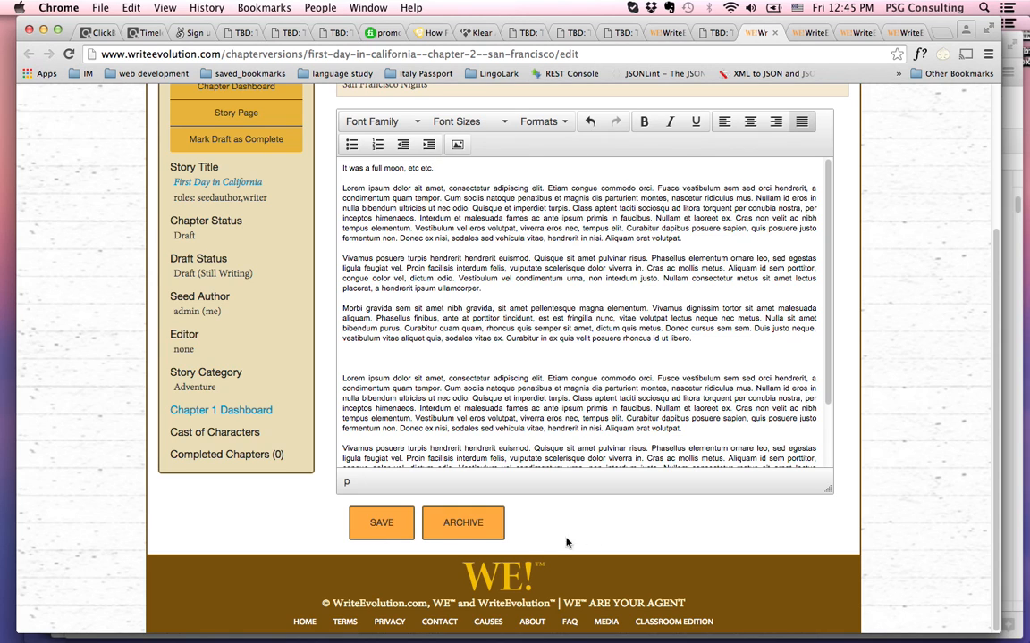
click(476, 525)
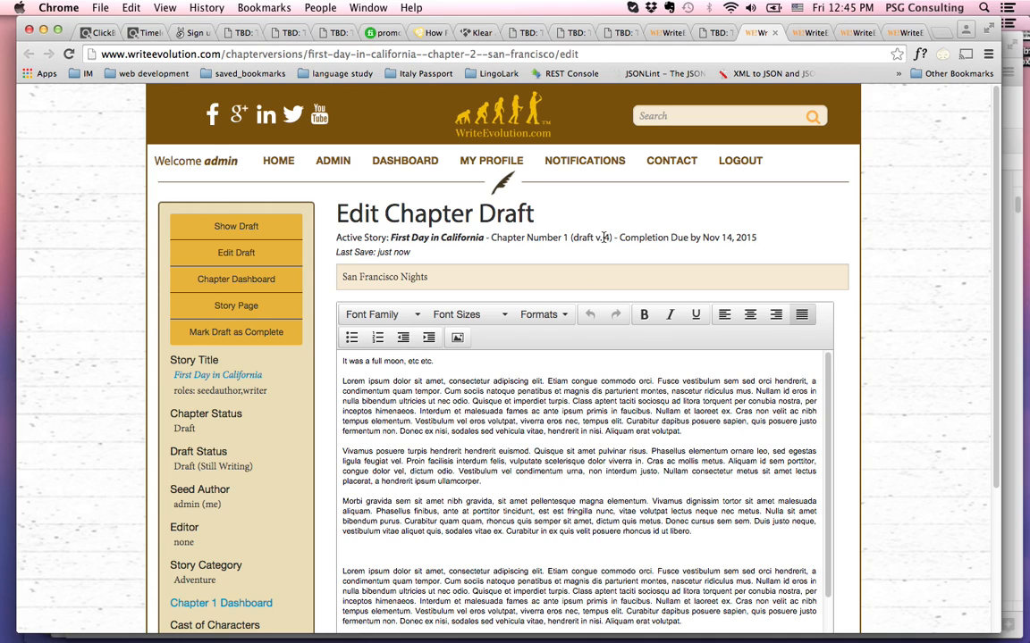
Refresh the draft dashboard and check the current draft and its list of selectable versions
key(super+alt+Right)
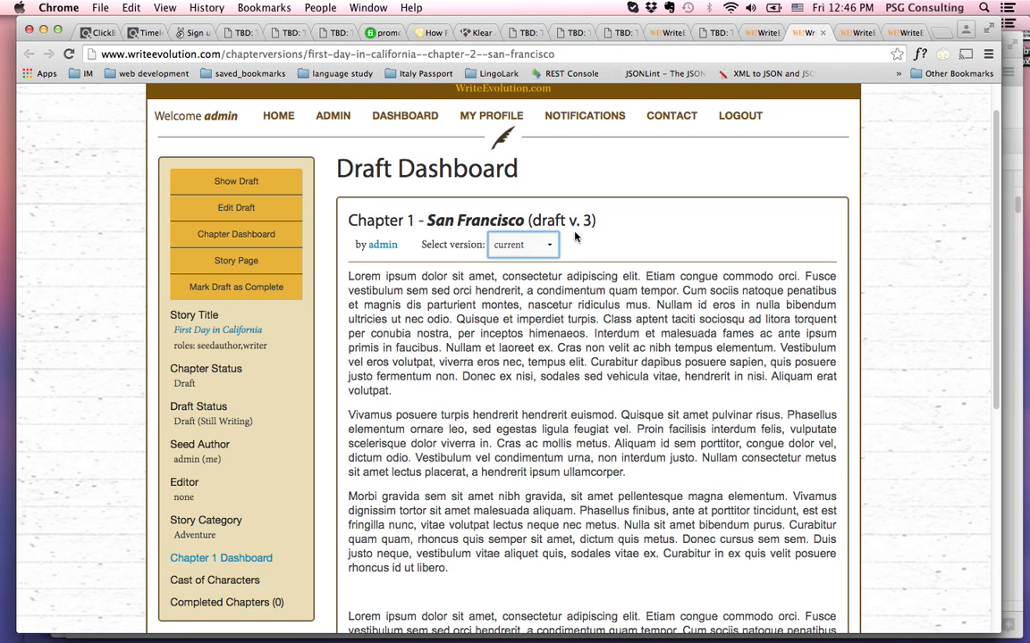
click(546, 246)
click(626, 247)
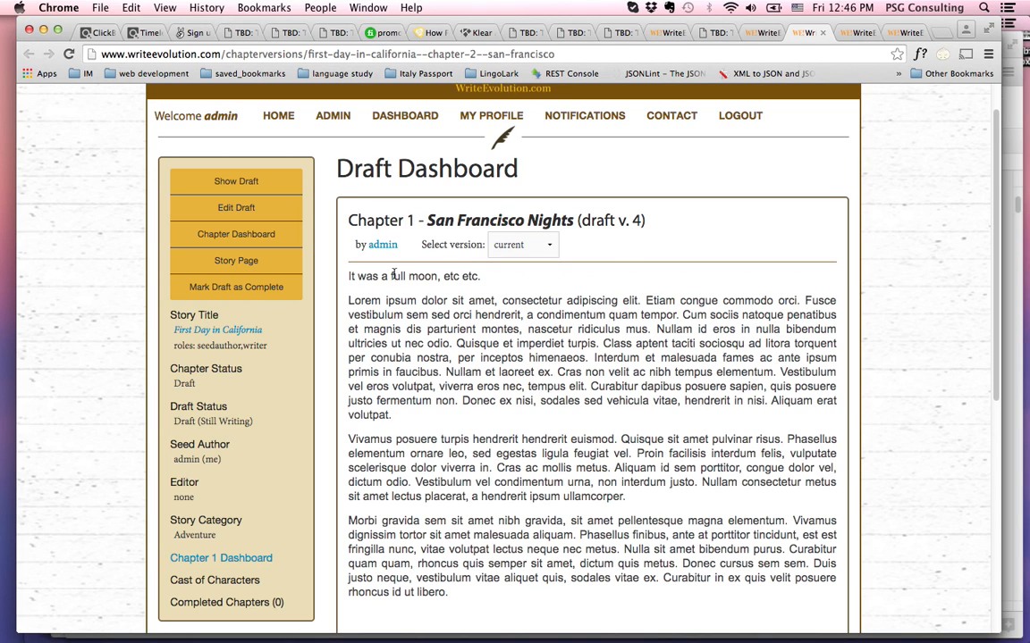
click(518, 245)
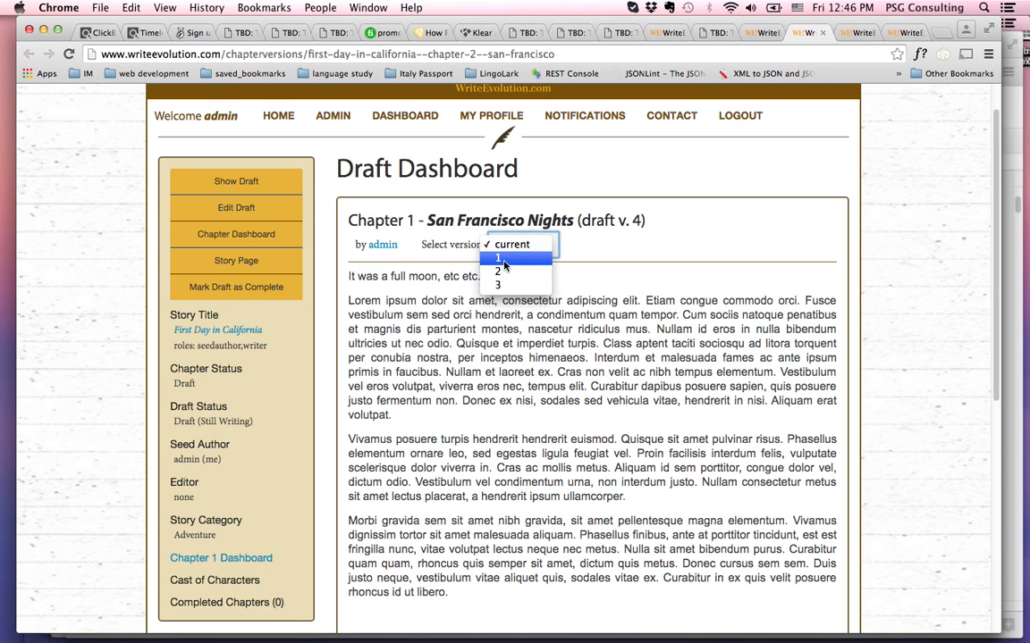
click(524, 345)
Compare draft versions 3 and 2 on the dashboard, show version 3 again, and return to the draft editor
click(517, 246)
click(503, 286)
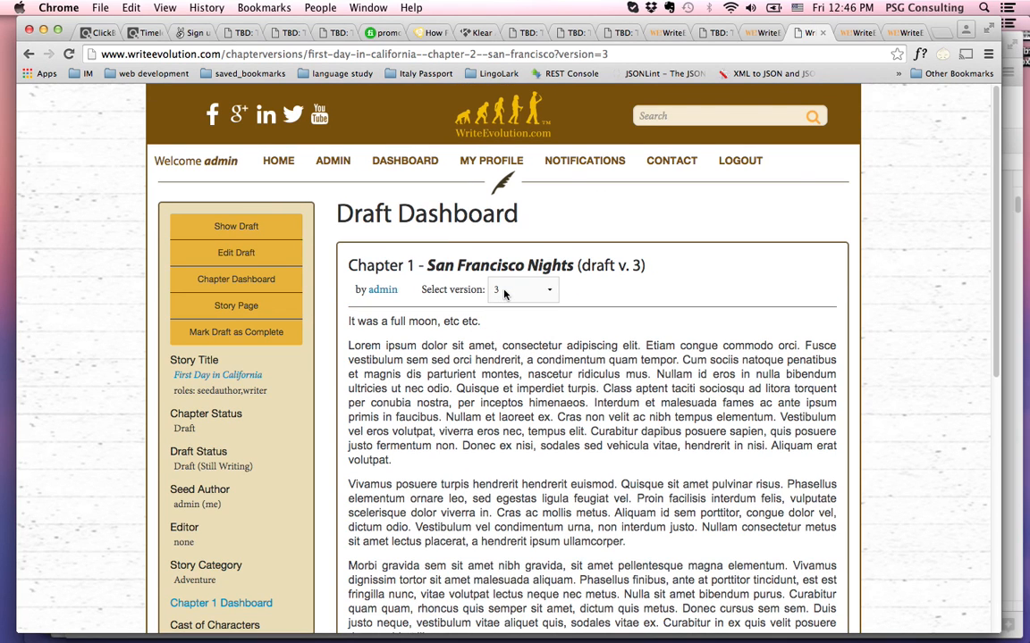
click(506, 289)
click(501, 262)
click(501, 290)
click(521, 304)
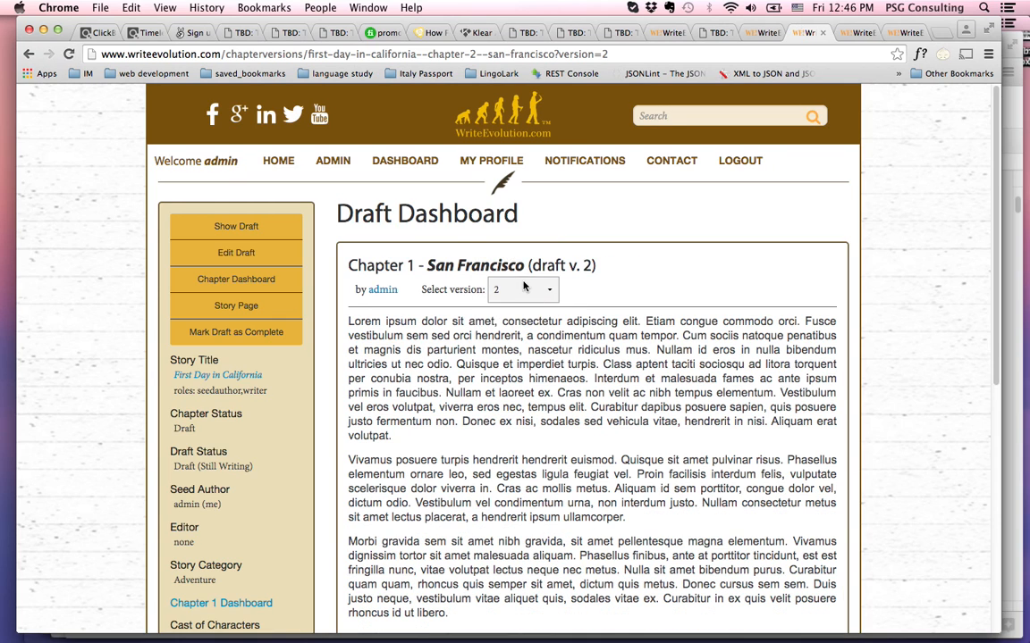
click(521, 300)
click(521, 304)
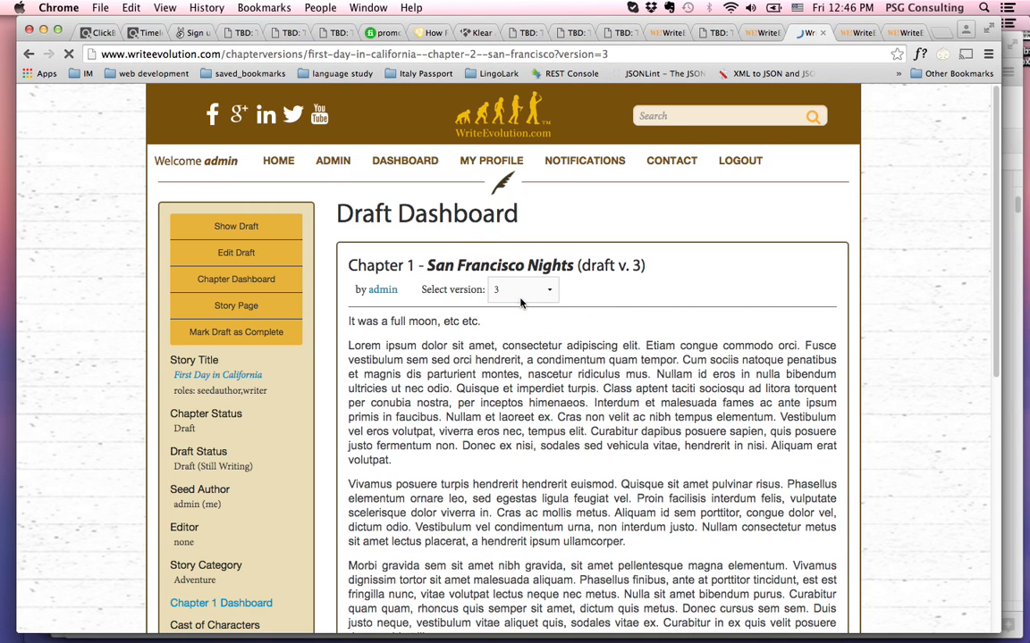
key(super+alt+Left)
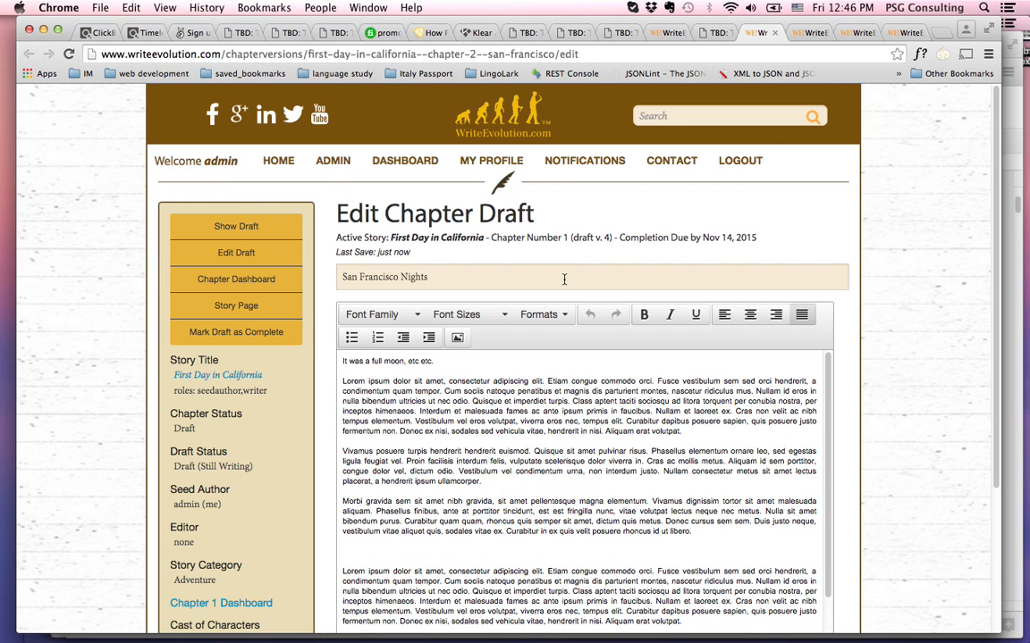